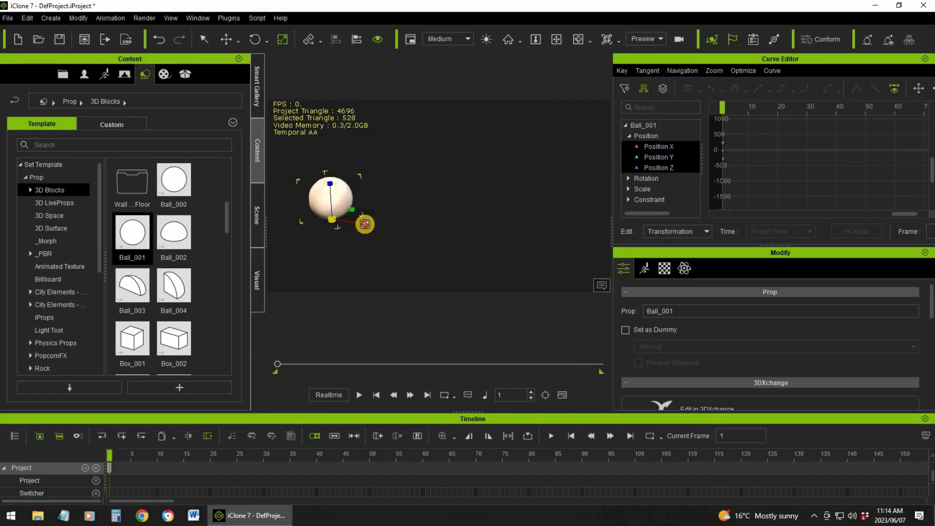
Try to stretch the ball along its X axis with the Scale tool, and undo the scaling
{"action": "mouse_move", "coordinate": [404, 238]}
{"action": "left_mouse_down"}
{"action": "mouse_move", "coordinate": [413, 239]}
{"action": "mouse_move", "coordinate": [396, 236]}
{"action": "left_mouse_up"}
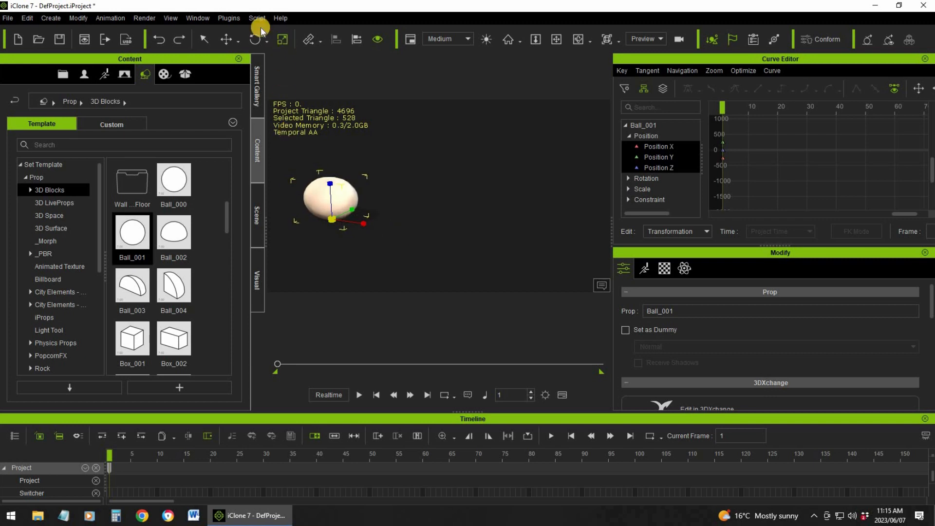
{"action": "key", "text": "ctrl+z"}
Shift the ball slightly along its X axis with the Move tool at frame 1
{"action": "left_click", "coordinate": [226, 40]}
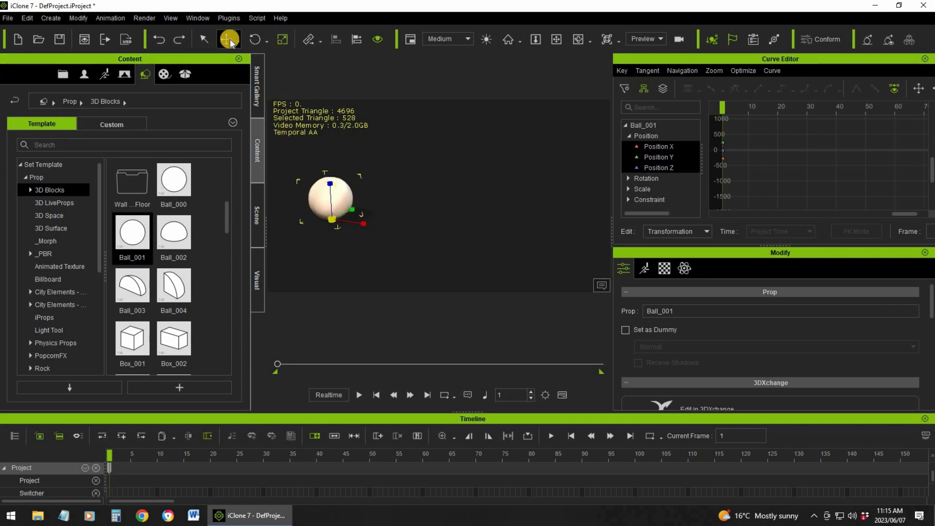
{"action": "left_click_drag", "start_coordinate": [372, 227], "coordinate": [538, 267]}
{"action": "left_click_drag", "start_coordinate": [399, 242], "coordinate": [364, 216]}
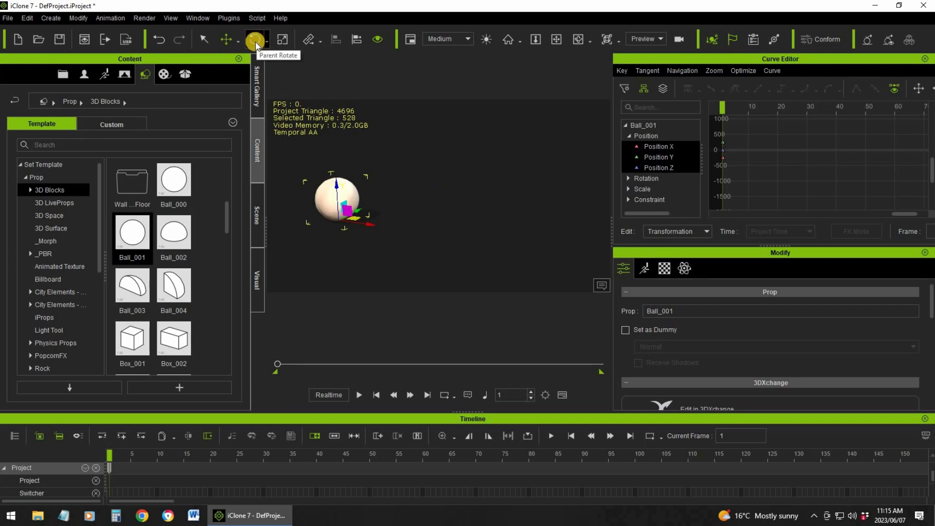
Try to rotate the ball with the Rotate tool, and undo the rotation
{"action": "left_click", "coordinate": [255, 42]}
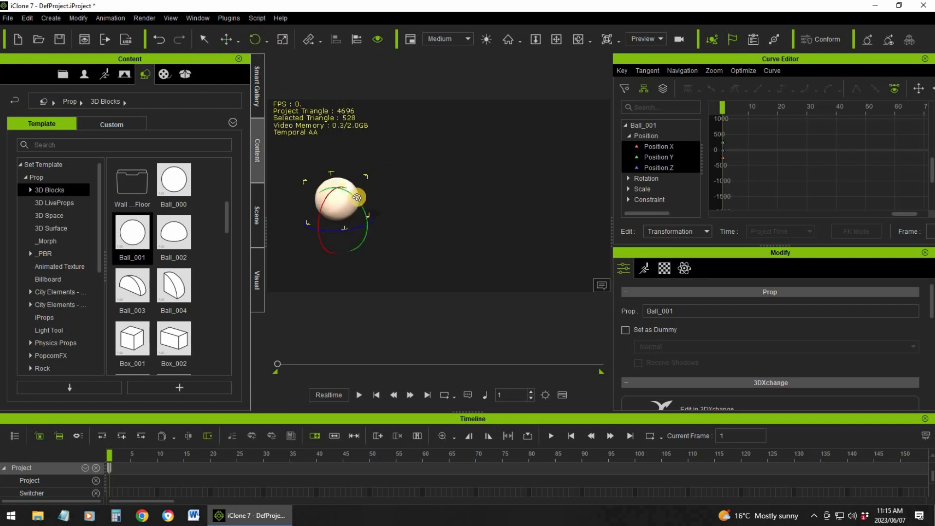
{"action": "left_click_drag", "start_coordinate": [365, 205], "coordinate": [319, 198]}
{"action": "key", "text": "ctrl+z"}
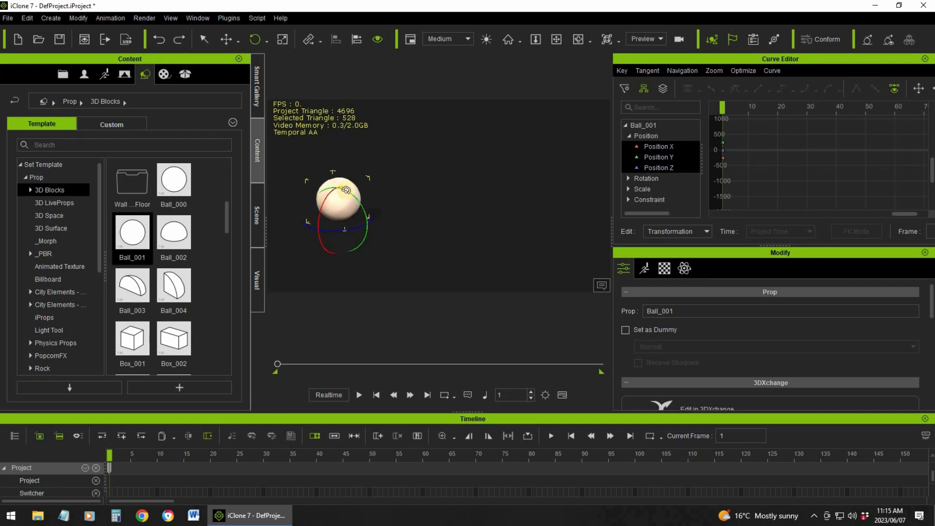
Key a sideways motion by moving the ball far along its positive X axis at frame 50
{"action": "left_click", "coordinate": [226, 39]}
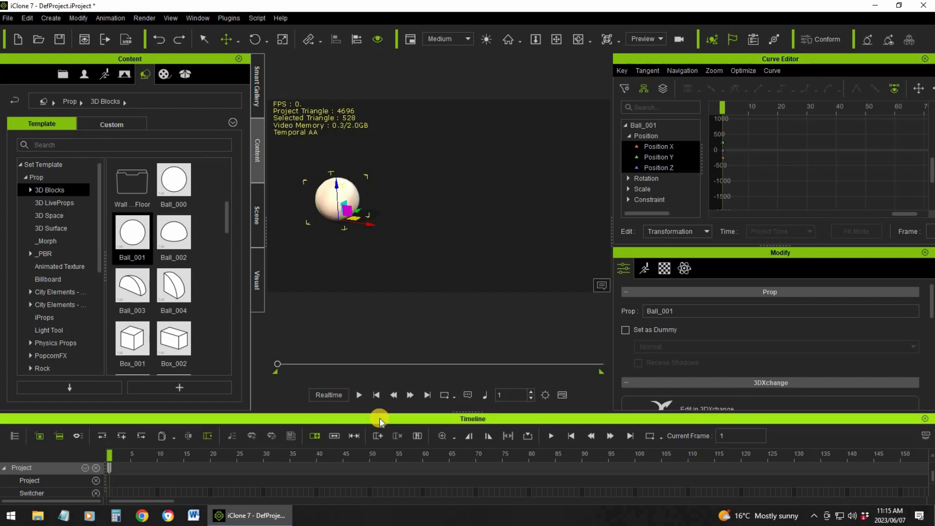
{"action": "left_click", "coordinate": [382, 458]}
{"action": "left_click_drag", "start_coordinate": [372, 224], "coordinate": [574, 311]}
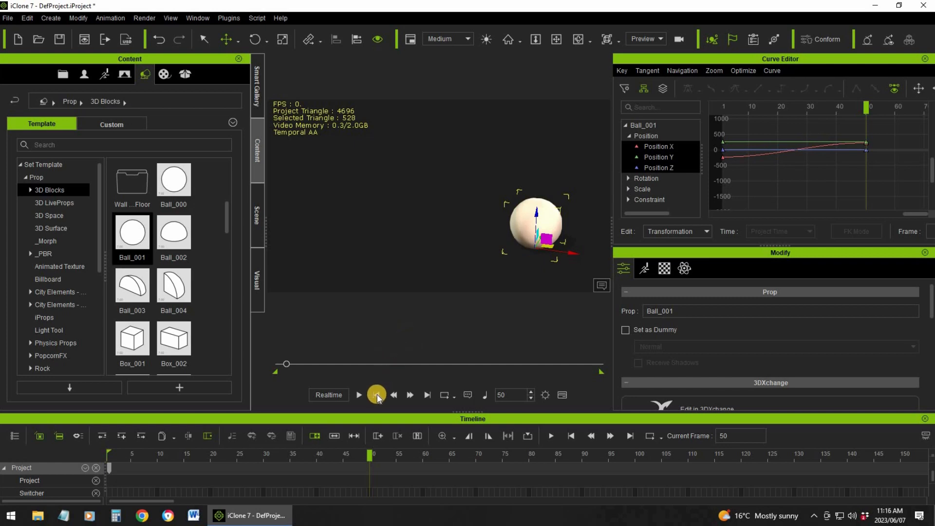
Play the ball's movement from frame 1 to review how it speeds up and slows down
{"action": "left_click", "coordinate": [360, 395]}
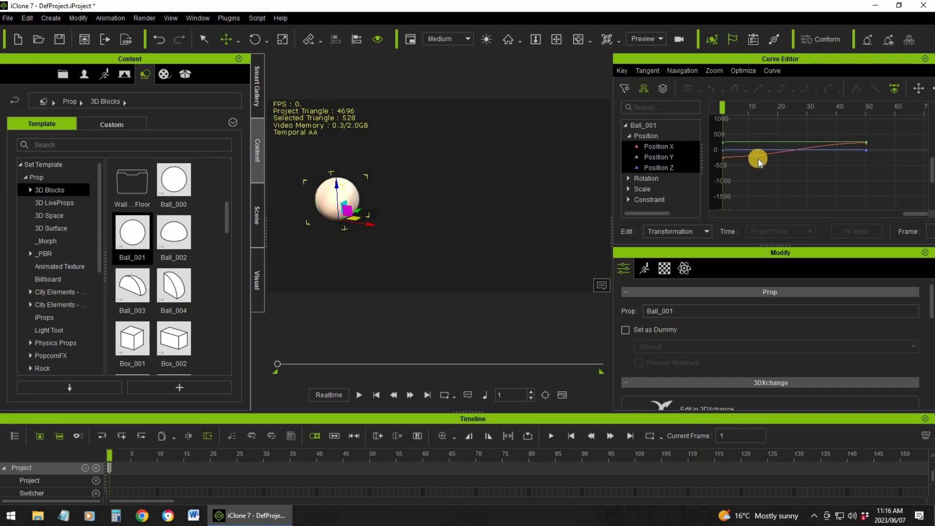
{"action": "left_click", "coordinate": [361, 395]}
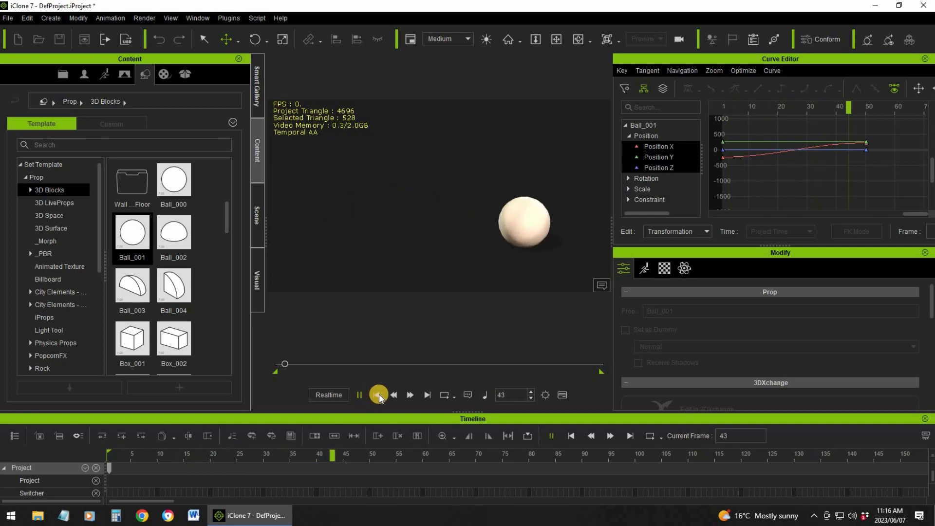
{"action": "left_click", "coordinate": [362, 395]}
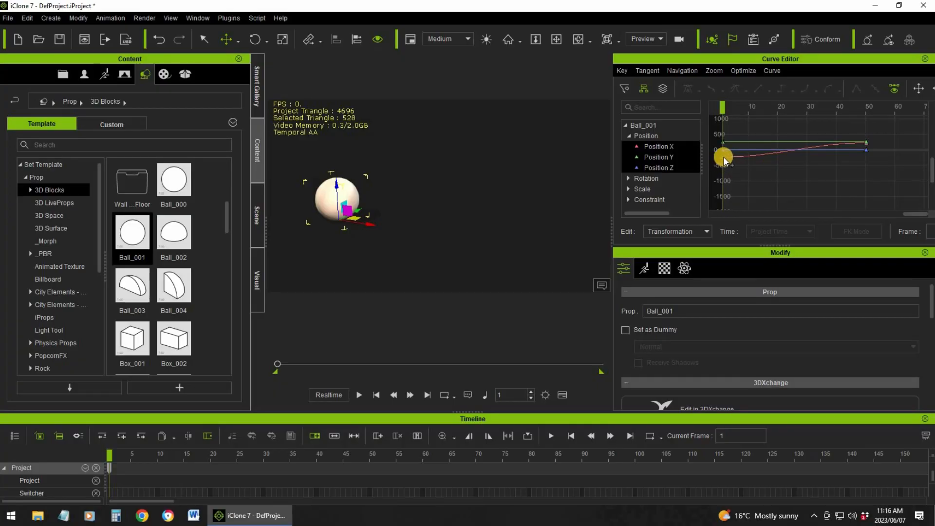
Straighten the start of the Position X curve, and try to bend the Position Y curve at its frame-50 key before undoing that bend
{"action": "left_click_drag", "start_coordinate": [723, 158], "coordinate": [774, 160]}
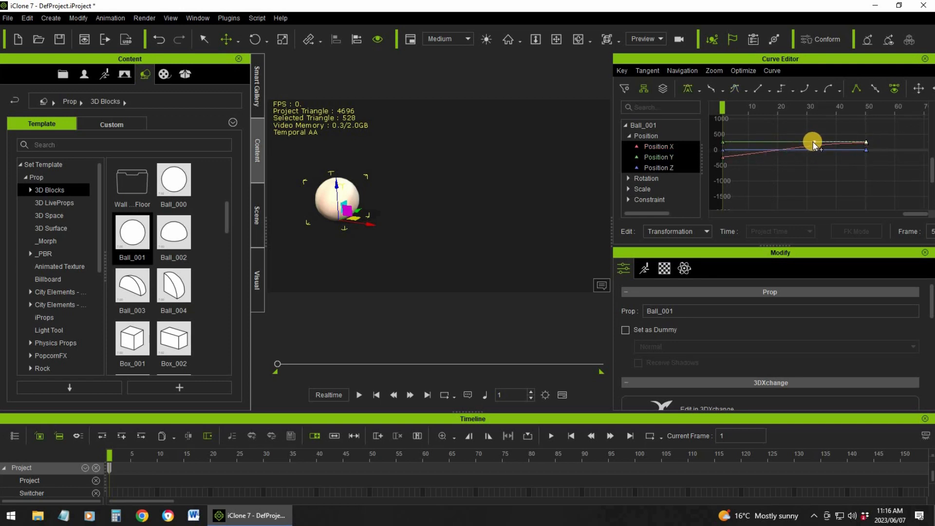
{"action": "left_click_drag", "start_coordinate": [801, 155], "coordinate": [782, 136]}
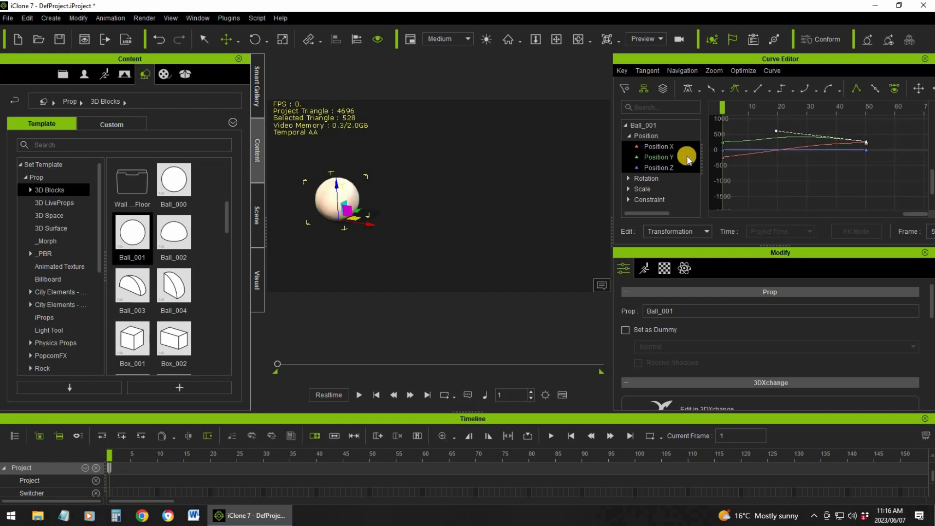
{"action": "key", "text": "ctrl+z"}
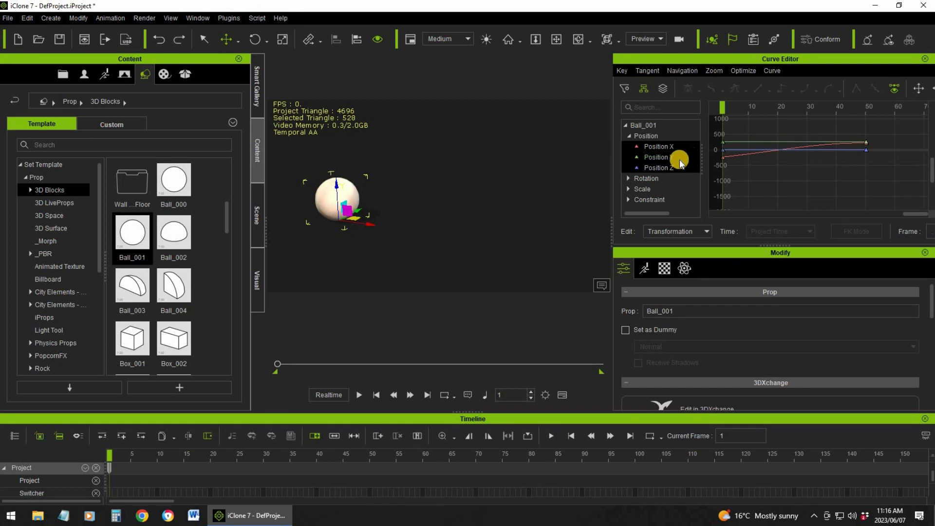
Isolate the Position X curve, straighten it with the frame-50 key's tangent handle, and preview the motion
{"action": "left_click", "coordinate": [663, 146]}
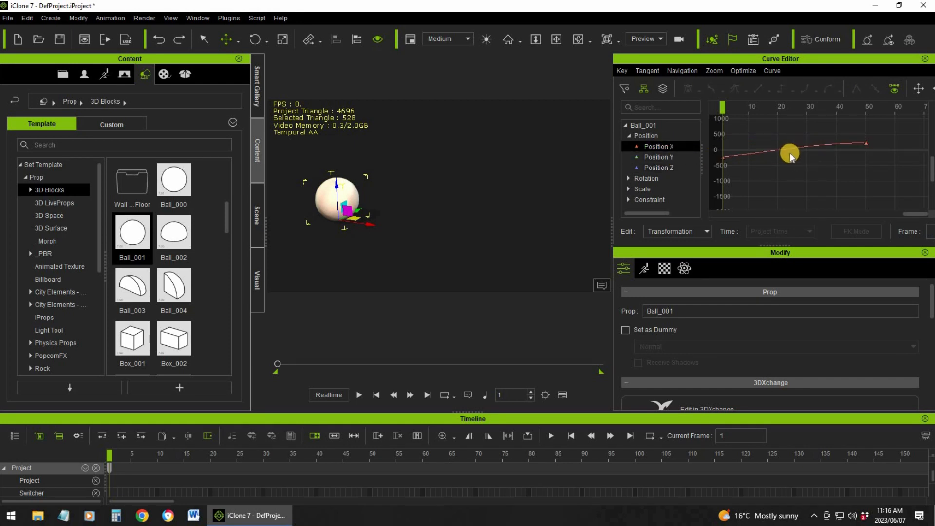
{"action": "left_click", "coordinate": [864, 143]}
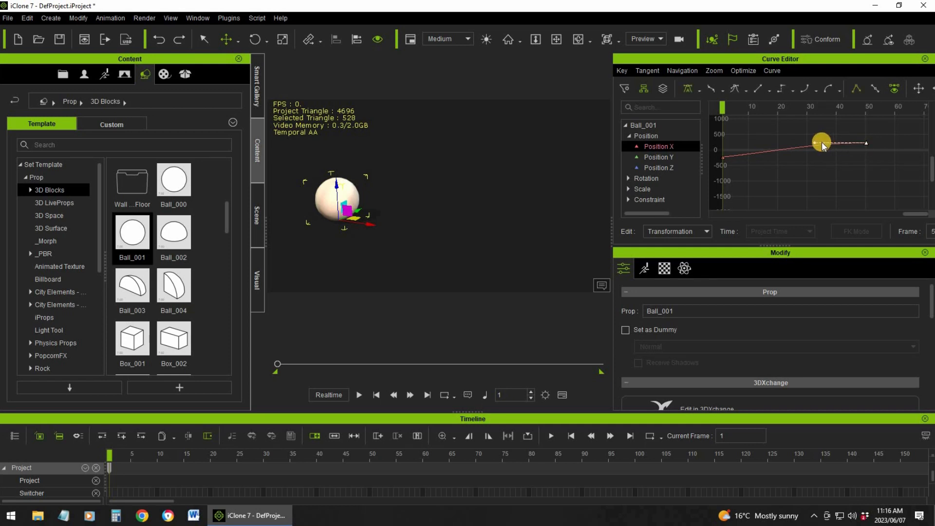
{"action": "left_click_drag", "start_coordinate": [812, 144], "coordinate": [809, 148]}
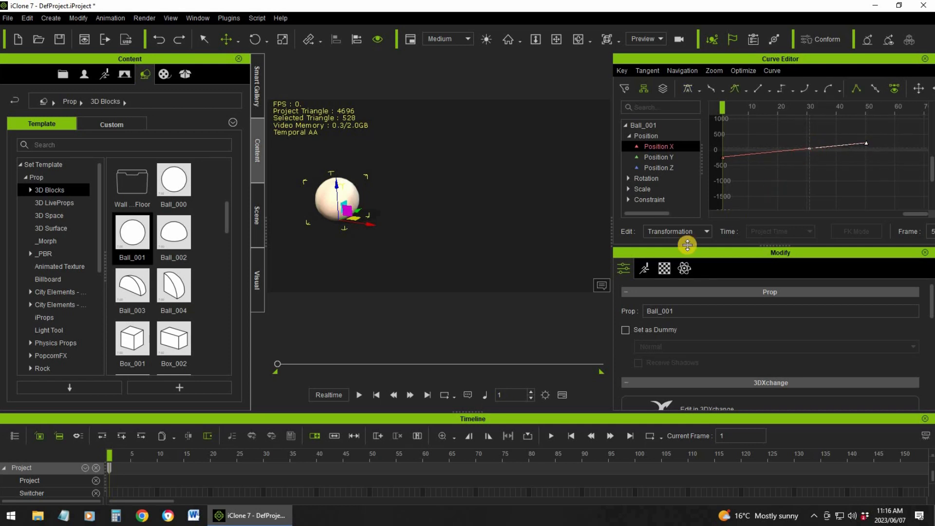
{"action": "left_click", "coordinate": [832, 146]}
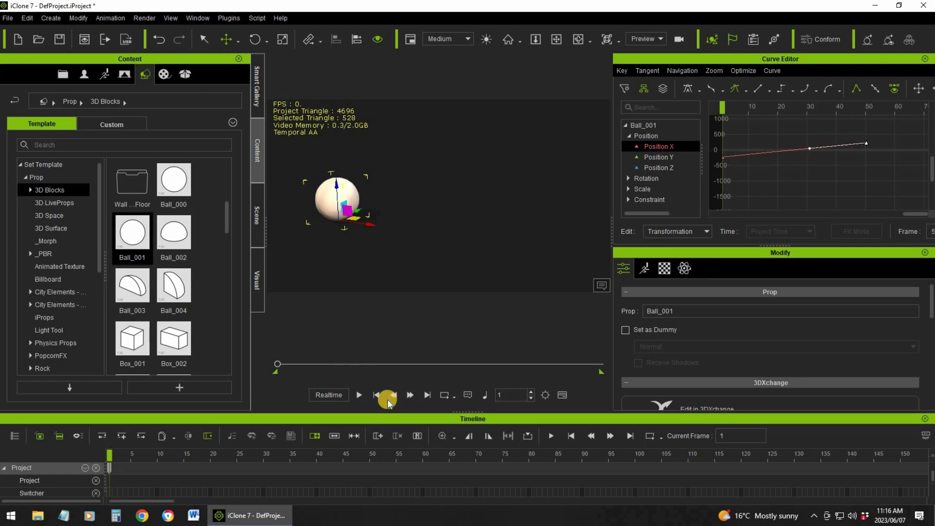
{"action": "left_click", "coordinate": [358, 396]}
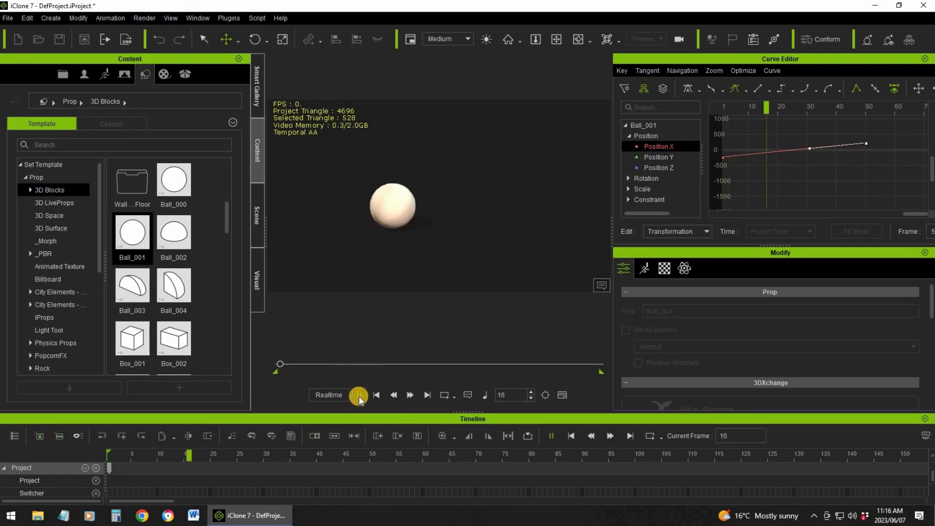
{"action": "left_click", "coordinate": [376, 395]}
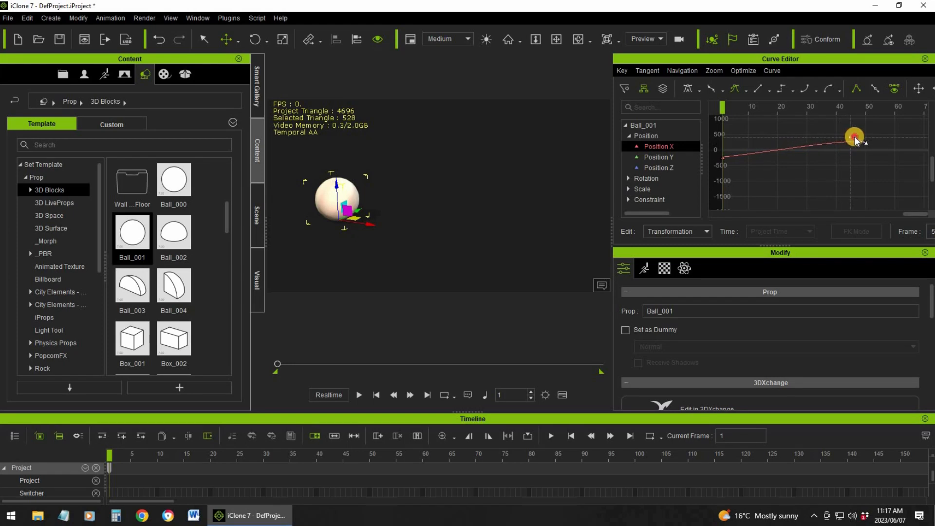
Shorten and raise the Position X end handle, extend the start handle horizontally to about frame 28, and preview the motion
{"action": "left_click", "coordinate": [857, 140]}
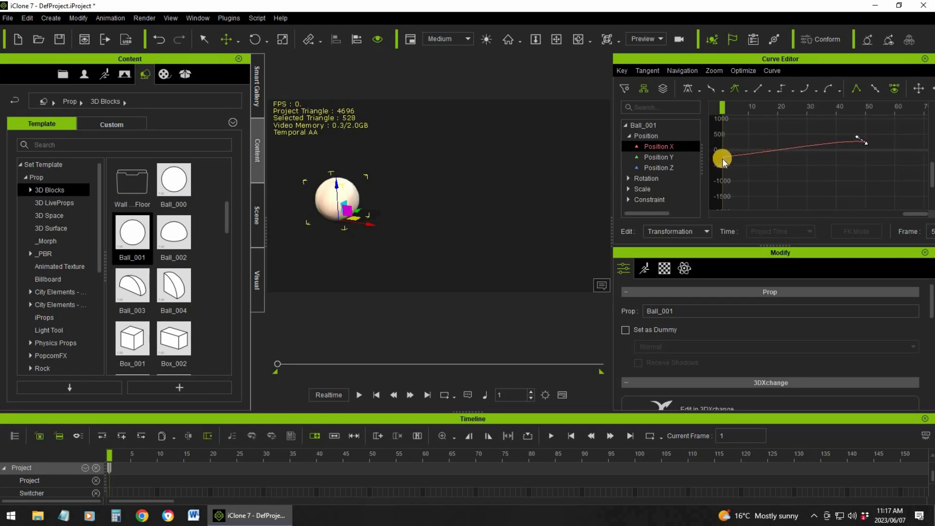
{"action": "left_click_drag", "start_coordinate": [734, 163], "coordinate": [778, 155]}
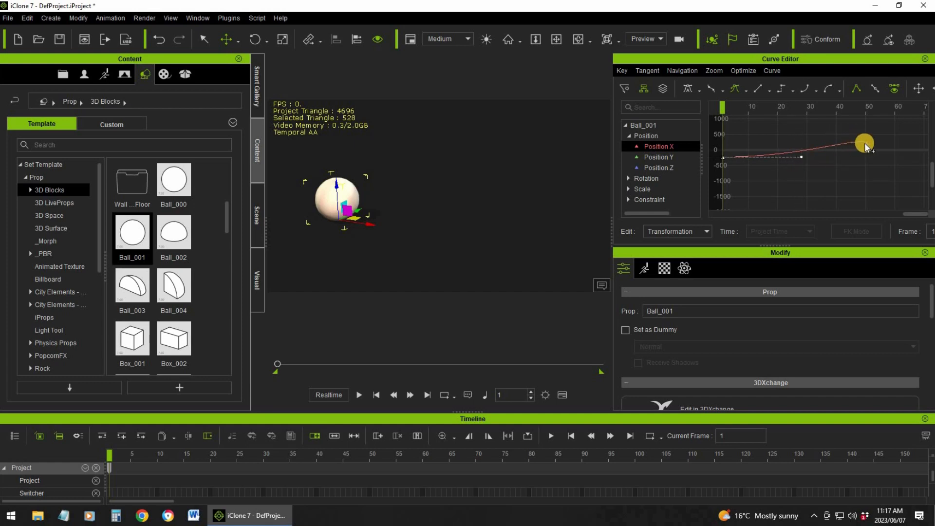
{"action": "left_click", "coordinate": [360, 395]}
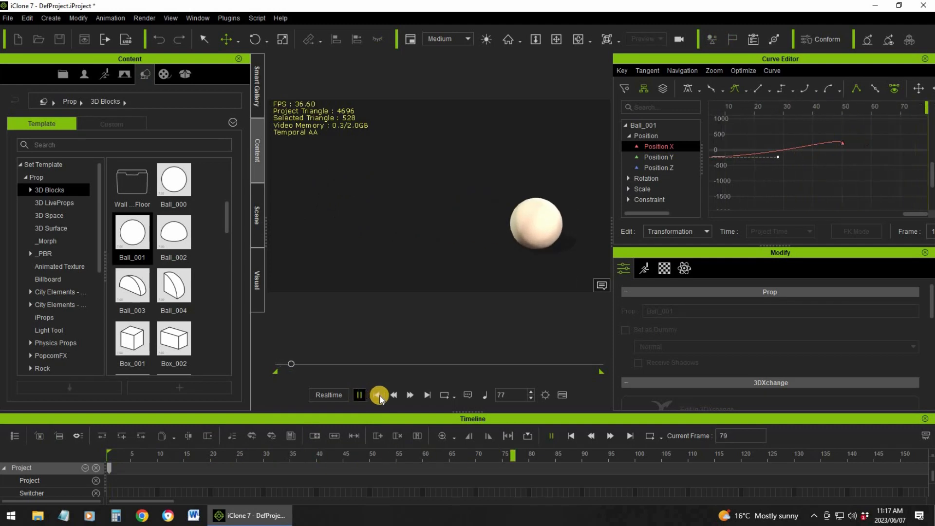
{"action": "left_click", "coordinate": [376, 395]}
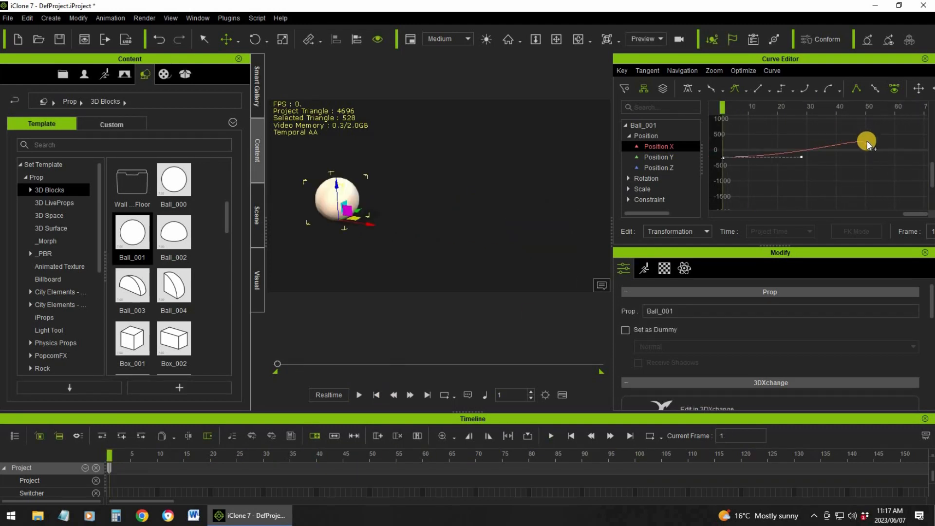
Extend the raised Position X end handle back to about frame 36, and preview the motion from the start
{"action": "left_click_drag", "start_coordinate": [867, 142], "coordinate": [858, 140]}
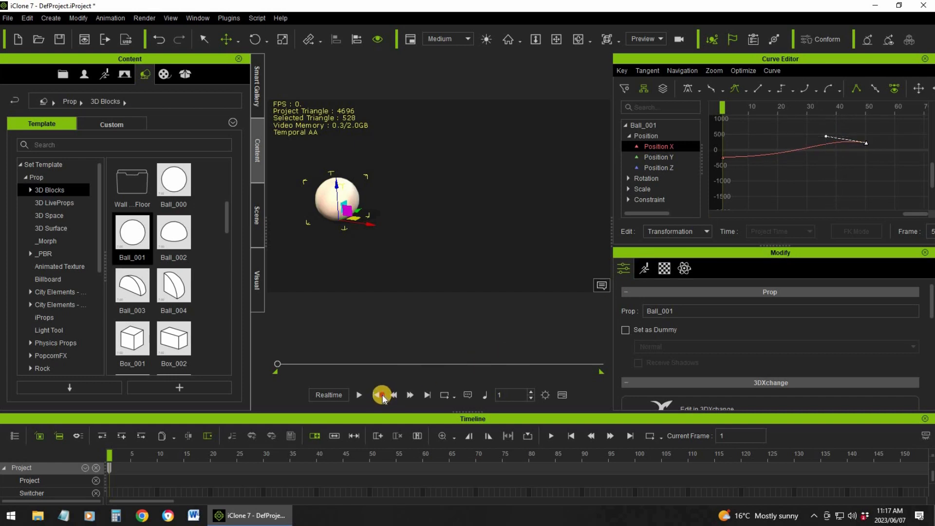
{"action": "left_click", "coordinate": [359, 395]}
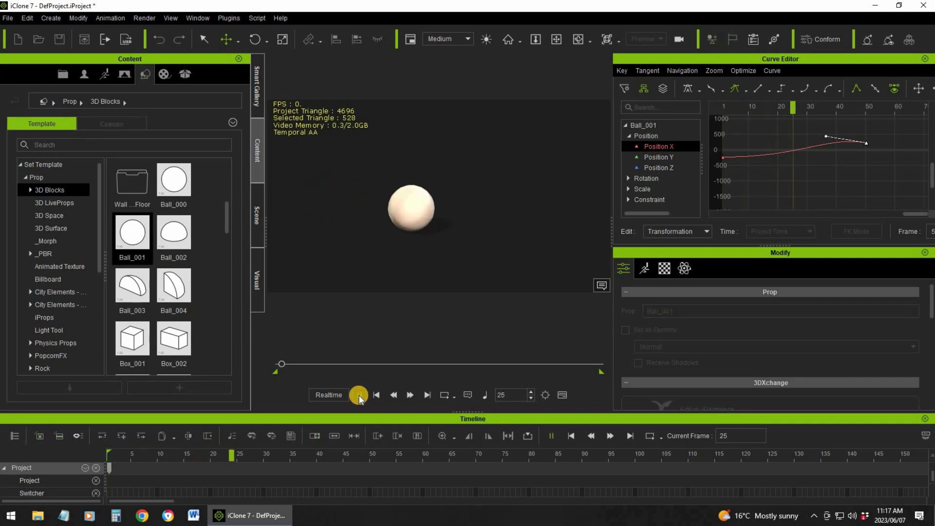
{"action": "left_click", "coordinate": [378, 395]}
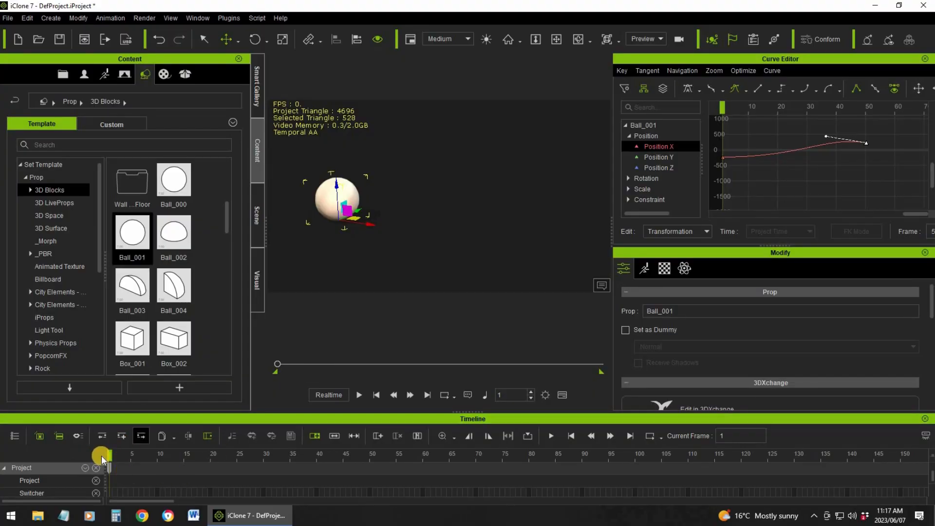
Display only the Scale X curve and stretch the ball slightly along its X axis at frame 11
{"action": "left_click_drag", "start_coordinate": [152, 452], "coordinate": [112, 447]}
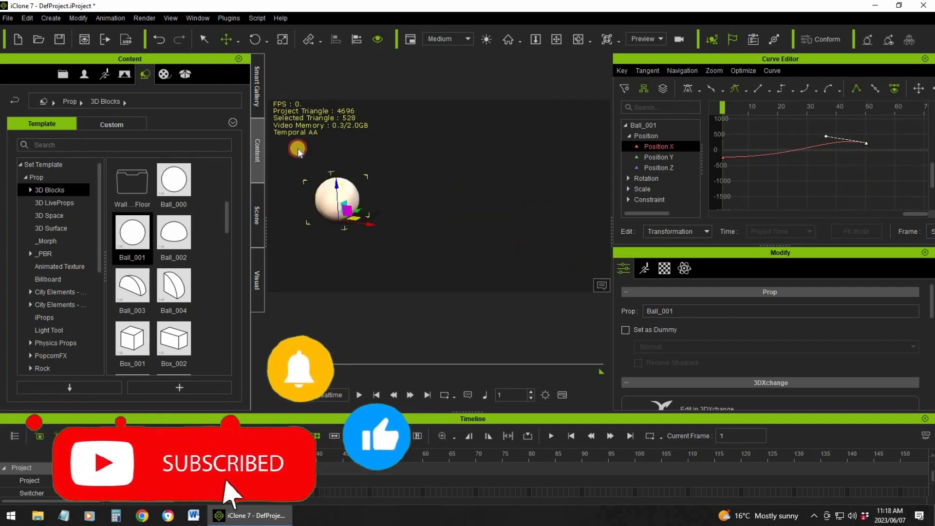
{"action": "left_click", "coordinate": [282, 39]}
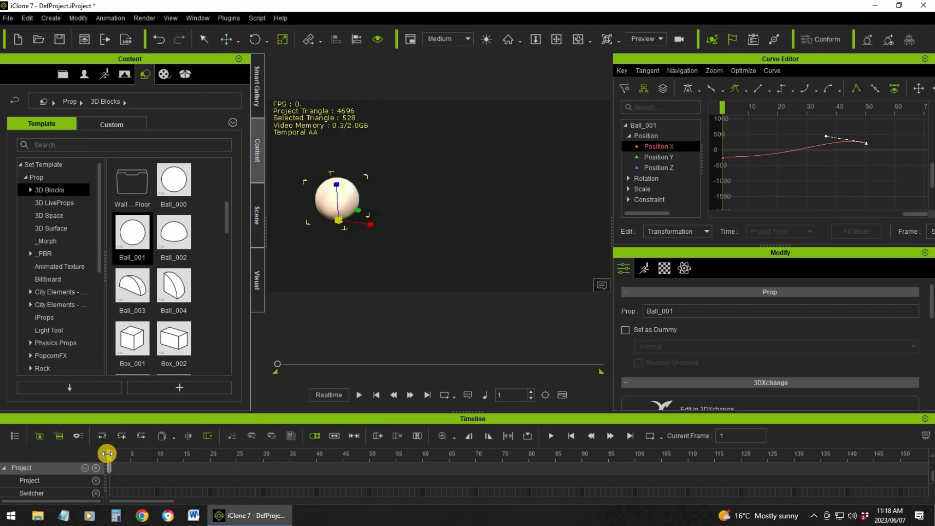
{"action": "left_click_drag", "start_coordinate": [126, 457], "coordinate": [162, 499]}
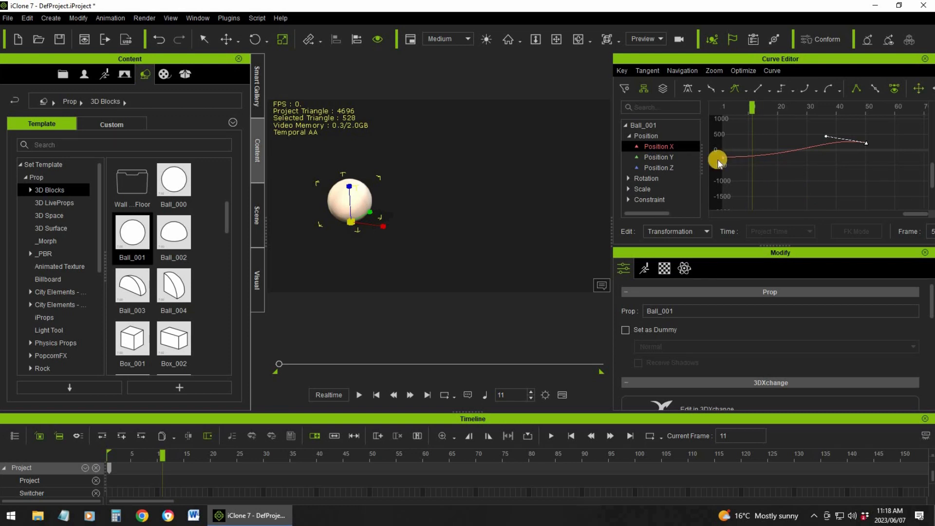
{"action": "double_click", "coordinate": [642, 189]}
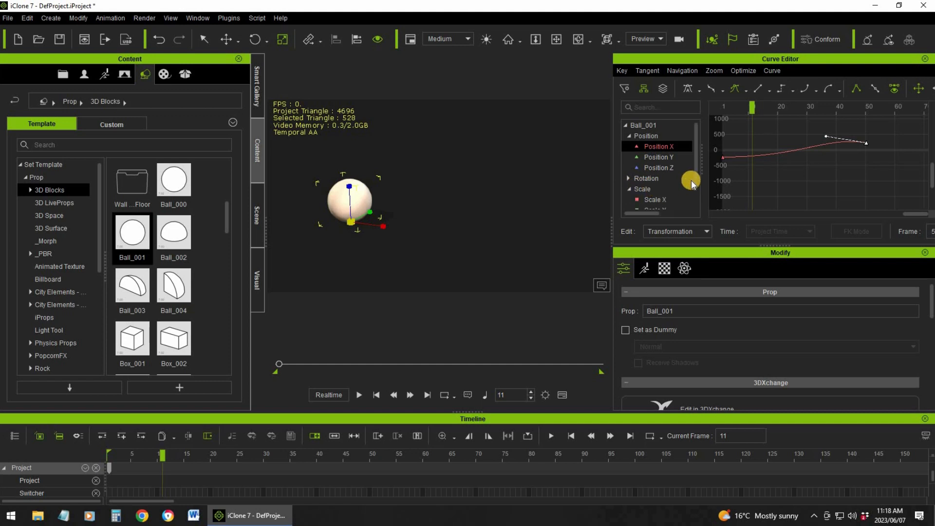
{"action": "scroll", "coordinate": [696, 170], "scroll_direction": "down", "scroll_amount": 2}
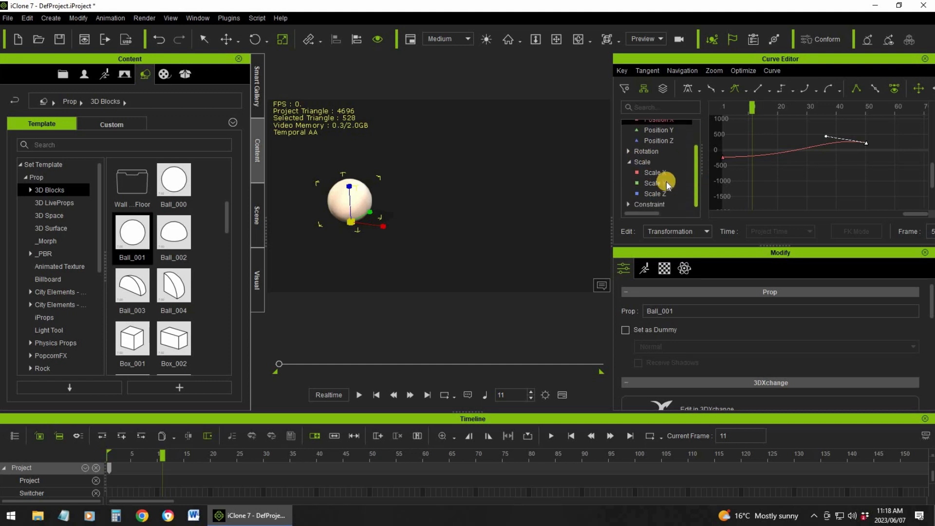
{"action": "left_click", "coordinate": [655, 172]}
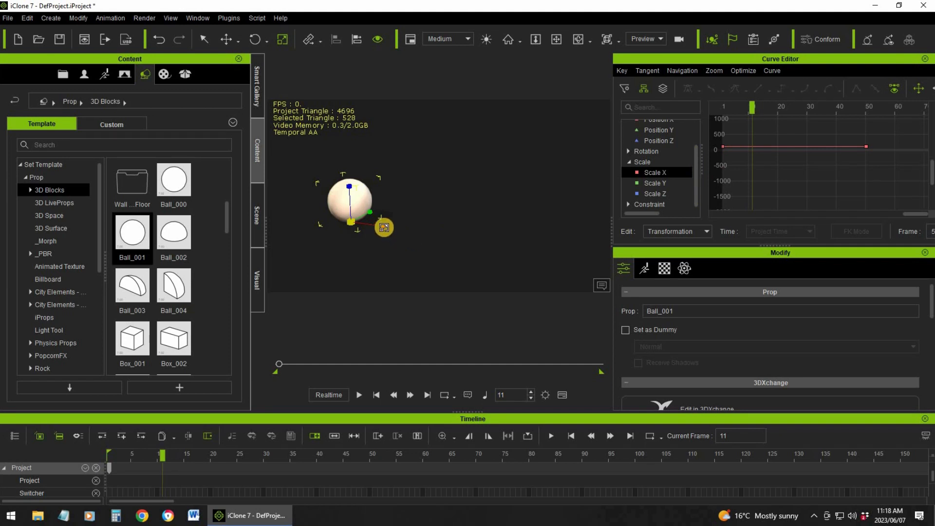
{"action": "left_click_drag", "start_coordinate": [399, 233], "coordinate": [405, 234]}
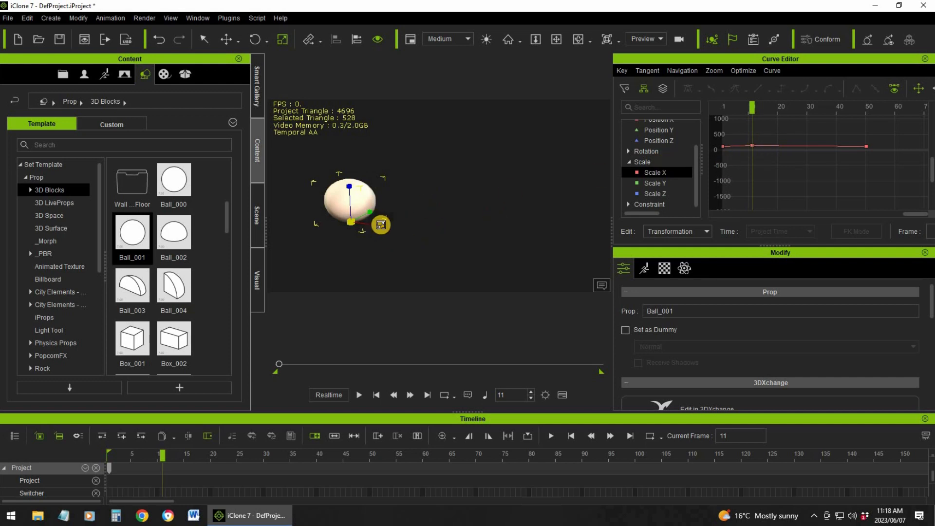
Stretch the ball a little further along its X axis at frame 25
{"action": "left_click_drag", "start_coordinate": [177, 454], "coordinate": [237, 454]}
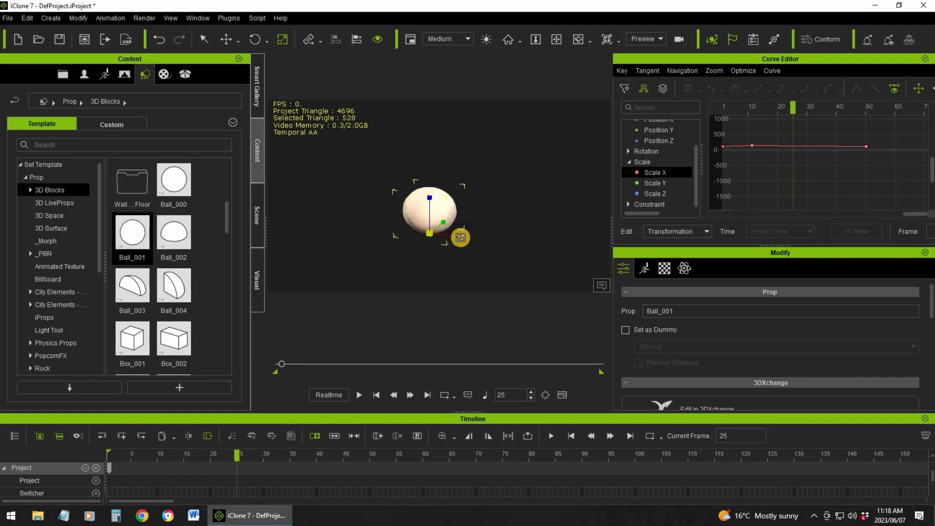
{"action": "left_click_drag", "start_coordinate": [476, 243], "coordinate": [481, 245]}
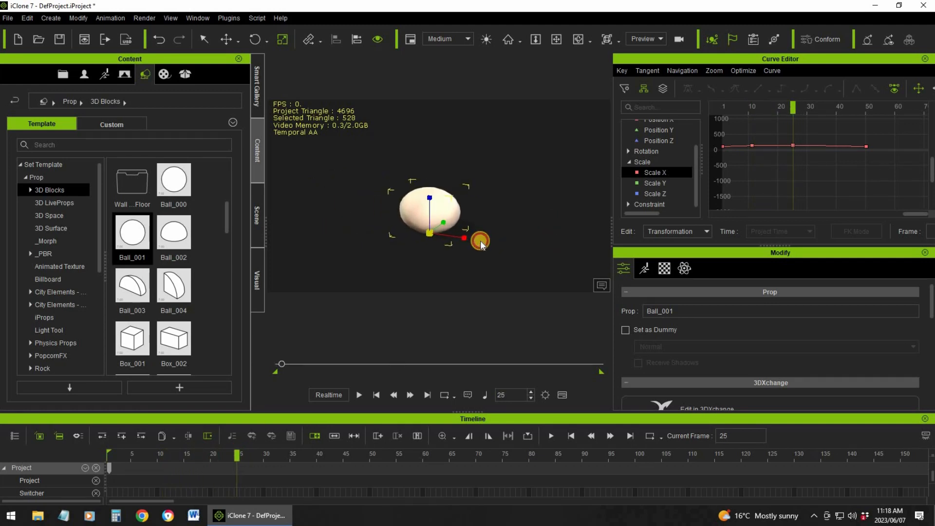
Return the ball to a round shape along its X axis at frame 37, and squeeze it narrower along X at about frame 46
{"action": "left_click_drag", "start_coordinate": [237, 453], "coordinate": [300, 455]}
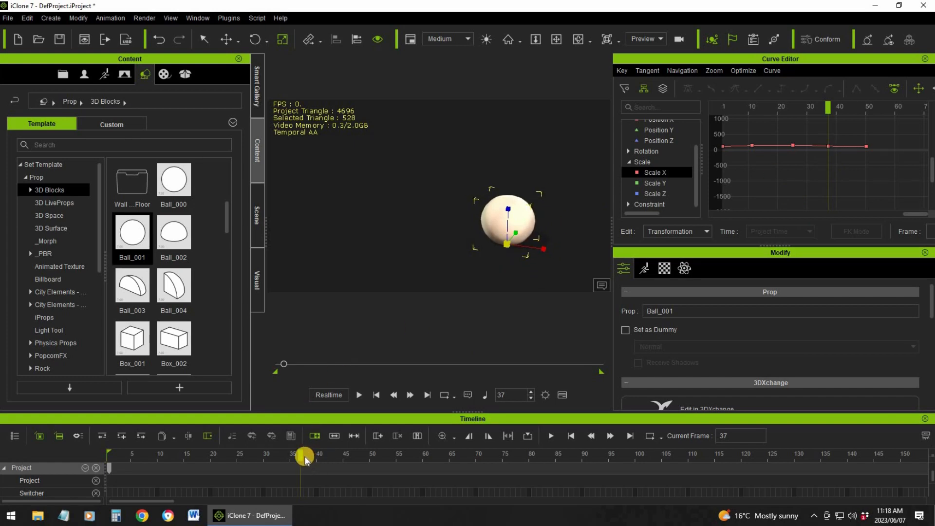
{"action": "mouse_move", "coordinate": [327, 454]}
{"action": "left_mouse_down"}
{"action": "mouse_move", "coordinate": [356, 454]}
{"action": "mouse_move", "coordinate": [345, 454]}
{"action": "left_mouse_up"}
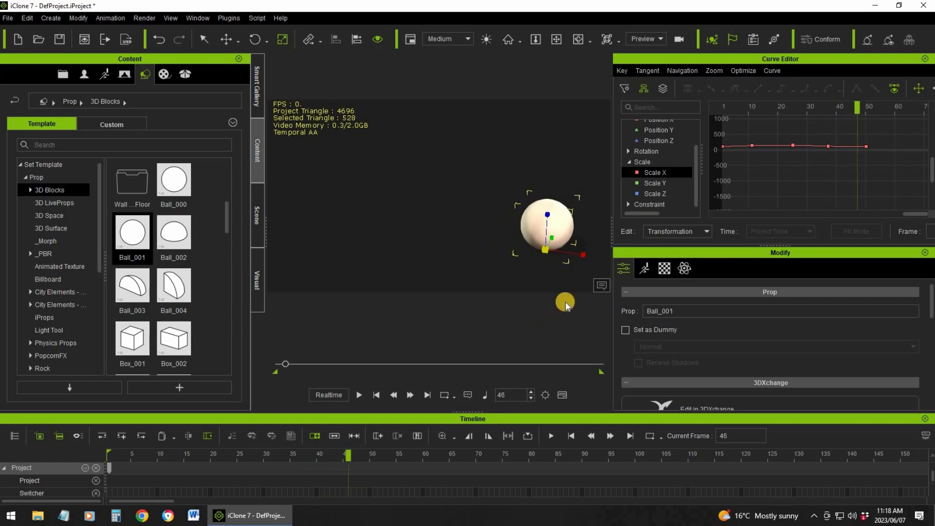
{"action": "left_click_drag", "start_coordinate": [567, 256], "coordinate": [548, 251]}
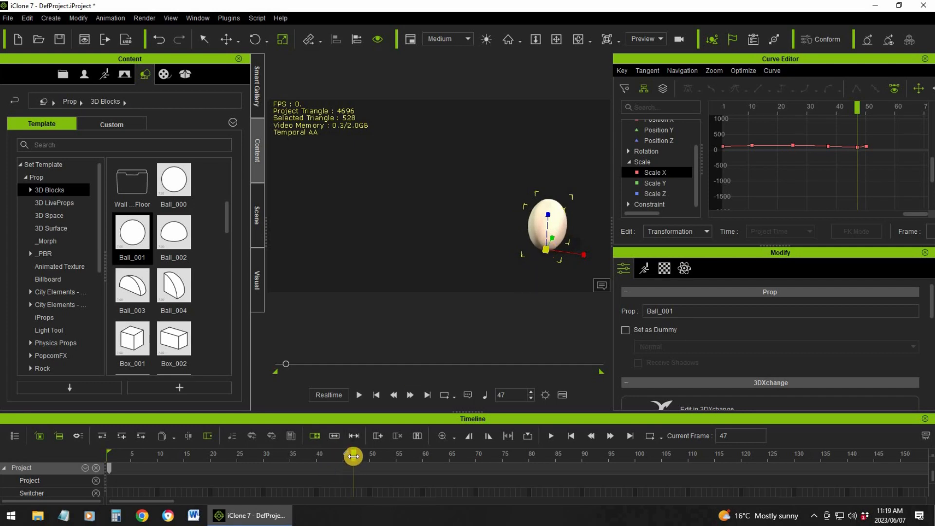
{"action": "left_click_drag", "start_coordinate": [368, 456], "coordinate": [397, 455]}
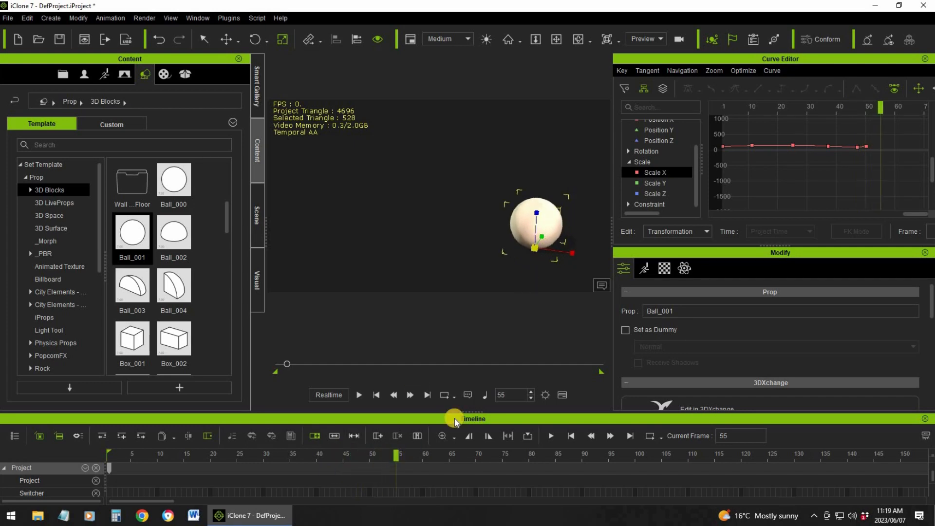
Play the animation from the first frame to review the ball's stretching and squeezing, and return to the start
{"action": "left_click", "coordinate": [377, 394]}
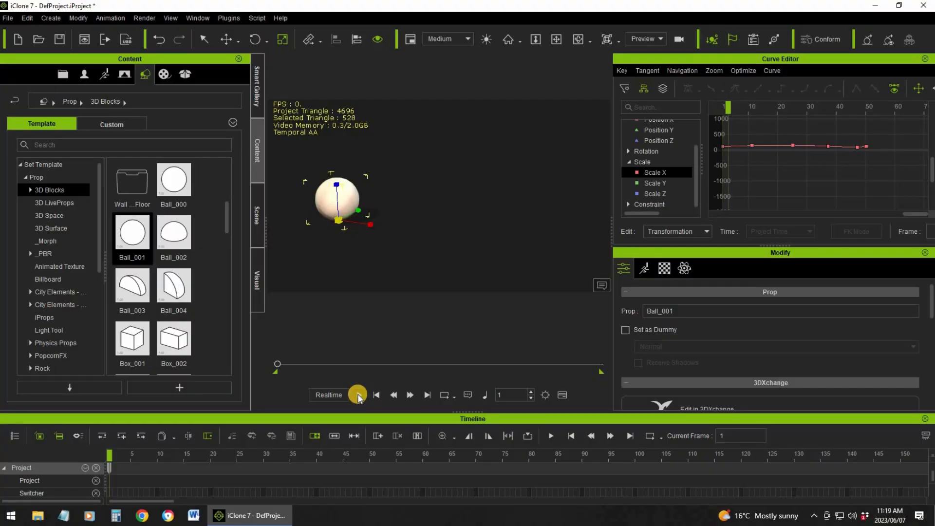
{"action": "left_click", "coordinate": [358, 395]}
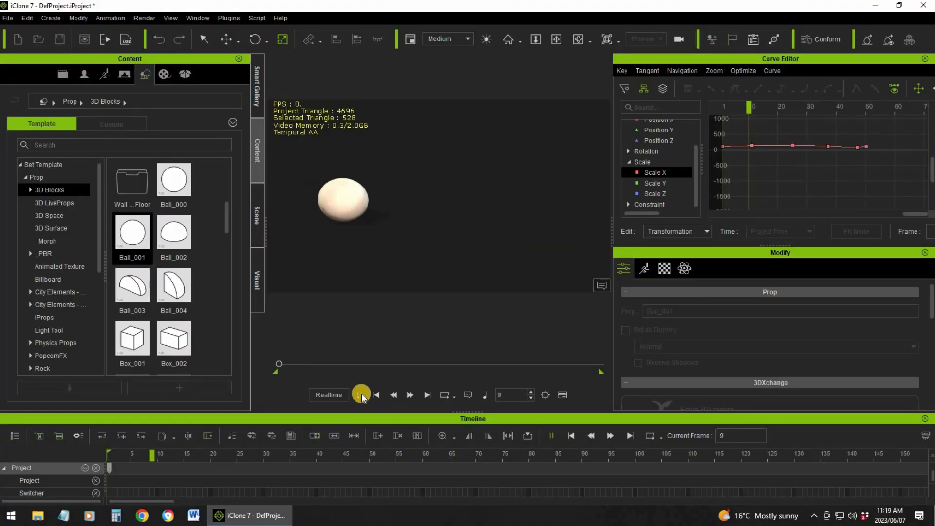
{"action": "left_click", "coordinate": [377, 394]}
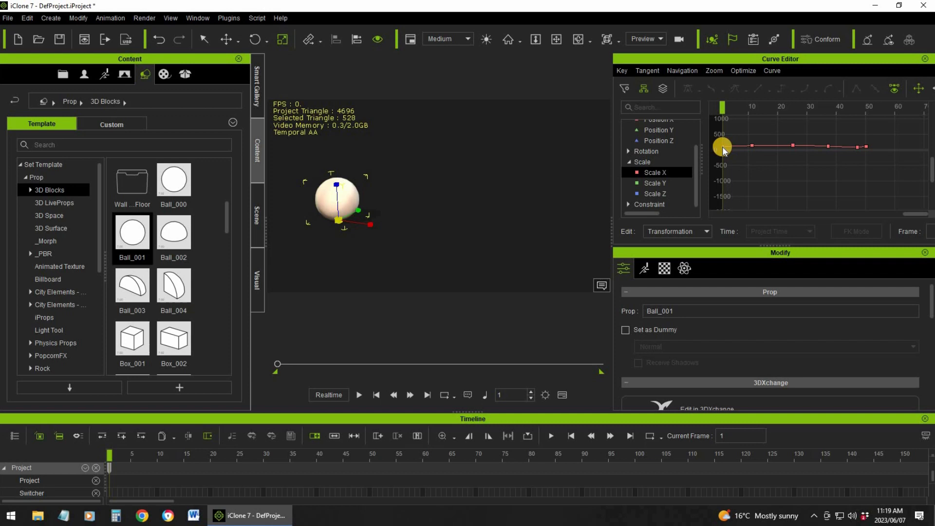
Extend the handle of the first Scale X key horizontally to about frame 10, and preview the motion from the start
{"action": "mouse_move", "coordinate": [723, 147]}
{"action": "left_mouse_down"}
{"action": "mouse_move", "coordinate": [730, 147]}
{"action": "mouse_move", "coordinate": [712, 147]}
{"action": "left_mouse_up"}
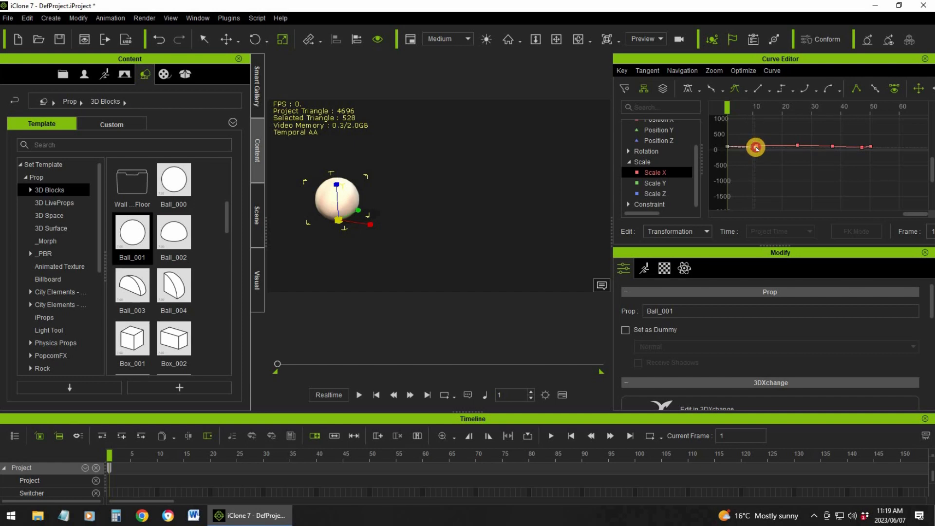
{"action": "left_click", "coordinate": [360, 395]}
{"action": "left_click", "coordinate": [360, 395]}
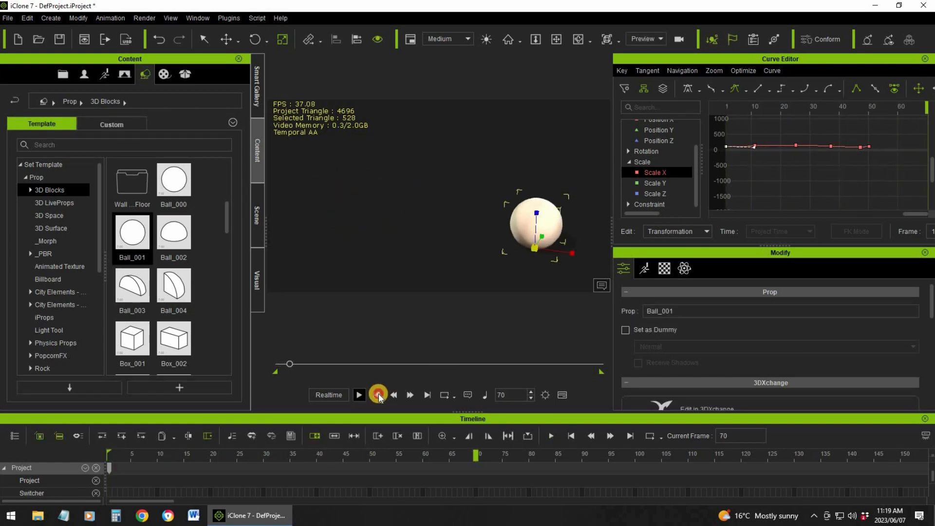
{"action": "left_click", "coordinate": [361, 395]}
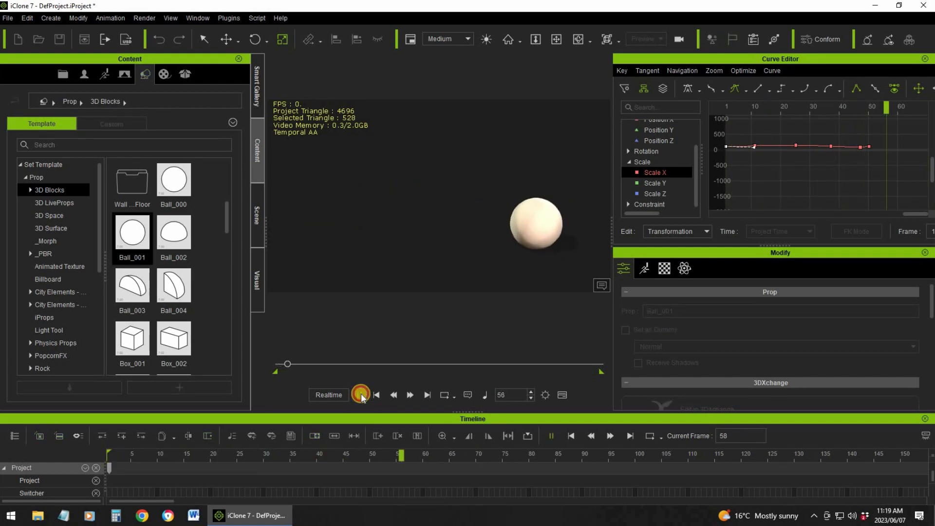
{"action": "left_click", "coordinate": [361, 395]}
{"action": "left_click", "coordinate": [360, 394]}
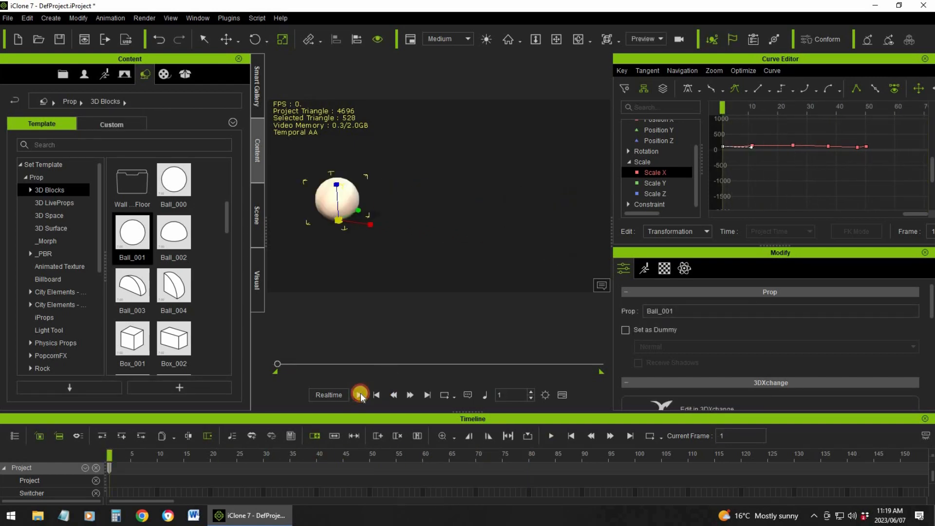
Move the Scale X key at frame 37 to frame 41, shift the following key slightly earlier, and preview the motion
{"action": "left_click", "coordinate": [793, 152]}
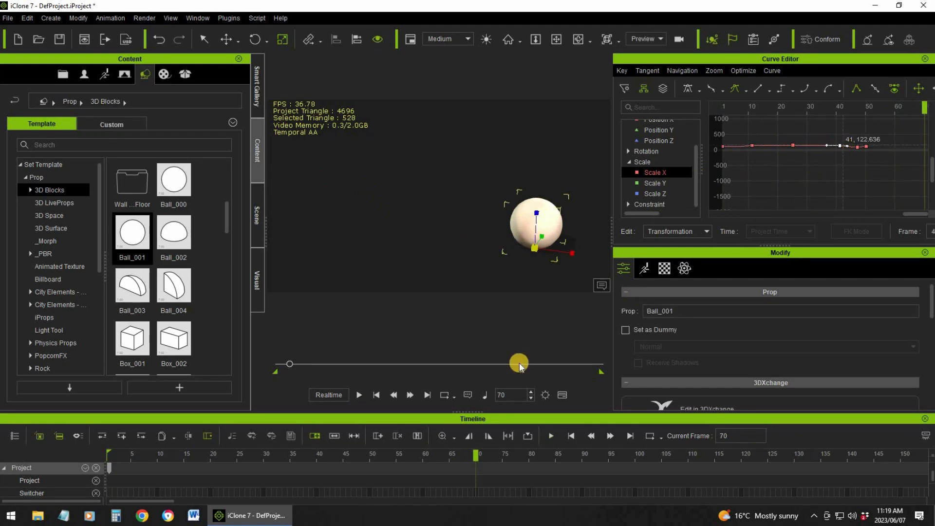
{"action": "left_click", "coordinate": [366, 395]}
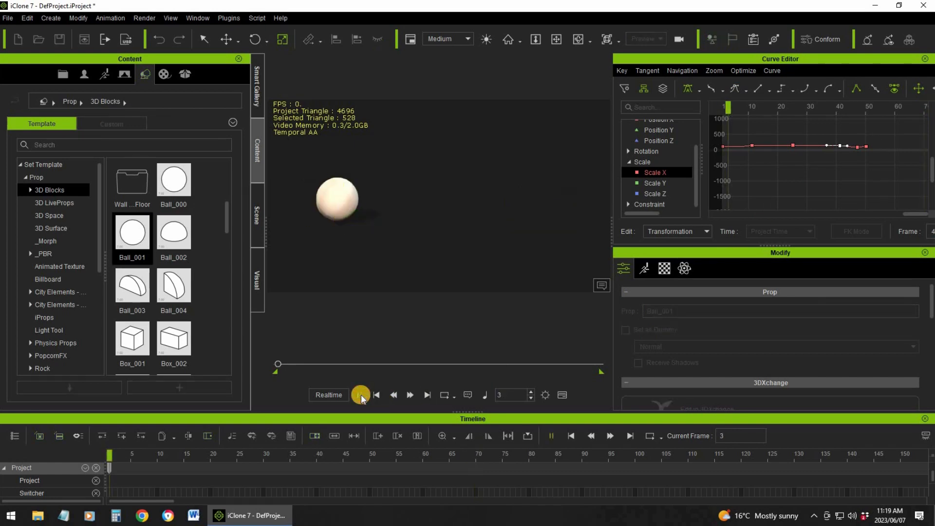
{"action": "left_click", "coordinate": [360, 395]}
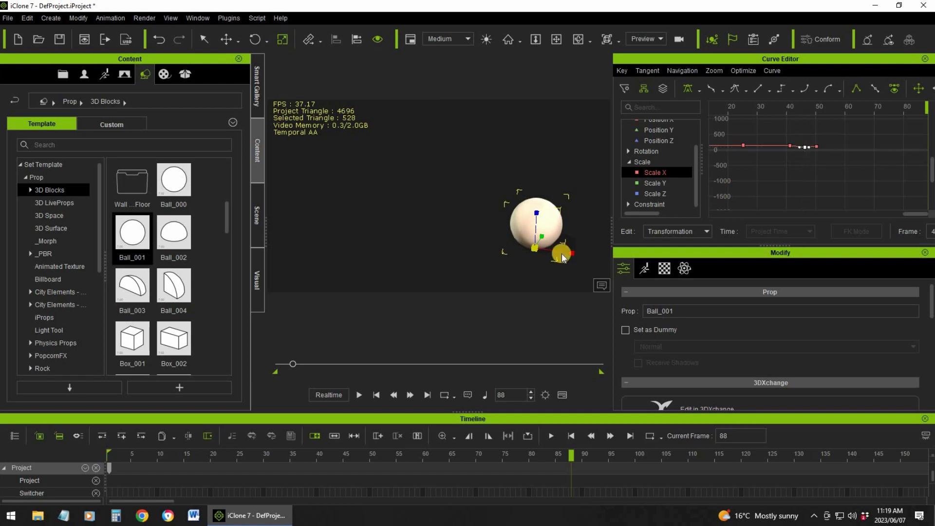
Replay the animation from the first frame to check the ball's motion with the adjusted Scale X keys
{"action": "left_click", "coordinate": [363, 396]}
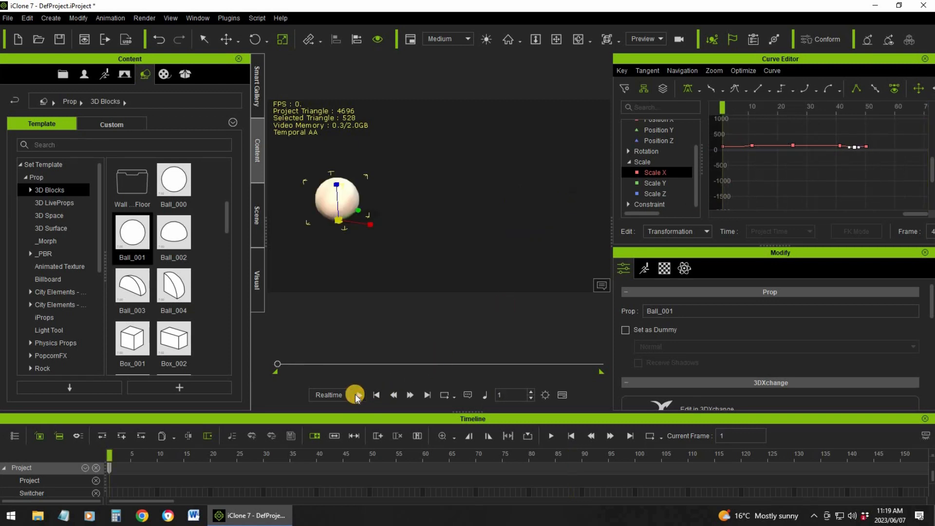
{"action": "left_click", "coordinate": [356, 394]}
{"action": "left_click", "coordinate": [356, 394]}
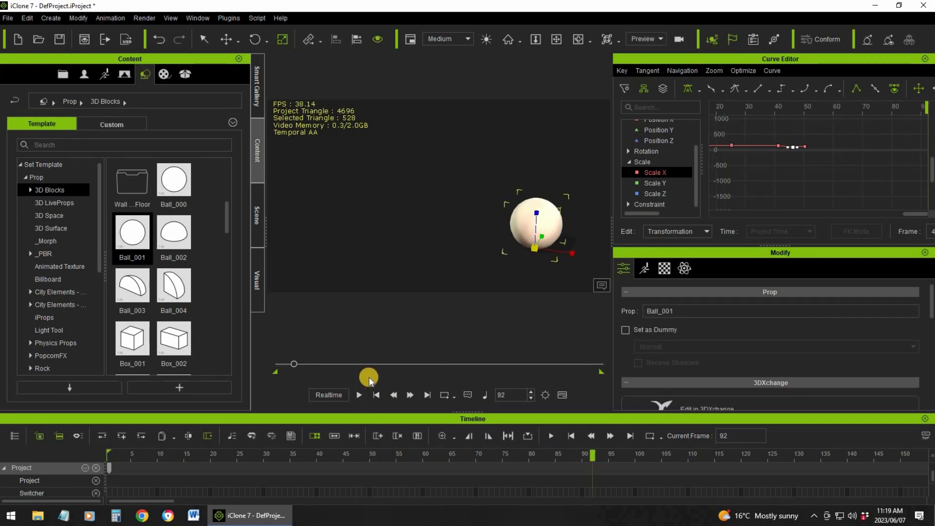